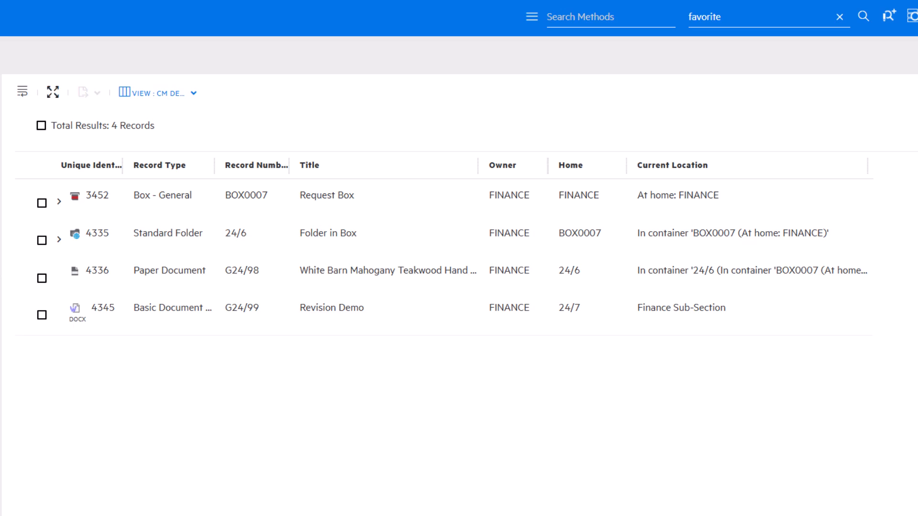
Step: Start checking out the Revision Demo record to Google Drive, keeping Content Manager Documents as the destination folder
{"action": "left_click", "coordinate": [175, 314]}
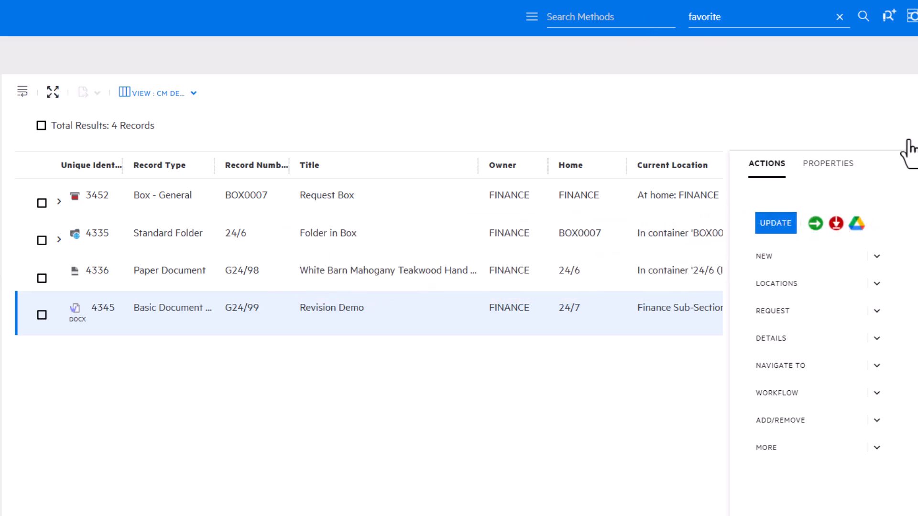
{"action": "left_click", "coordinate": [857, 224]}
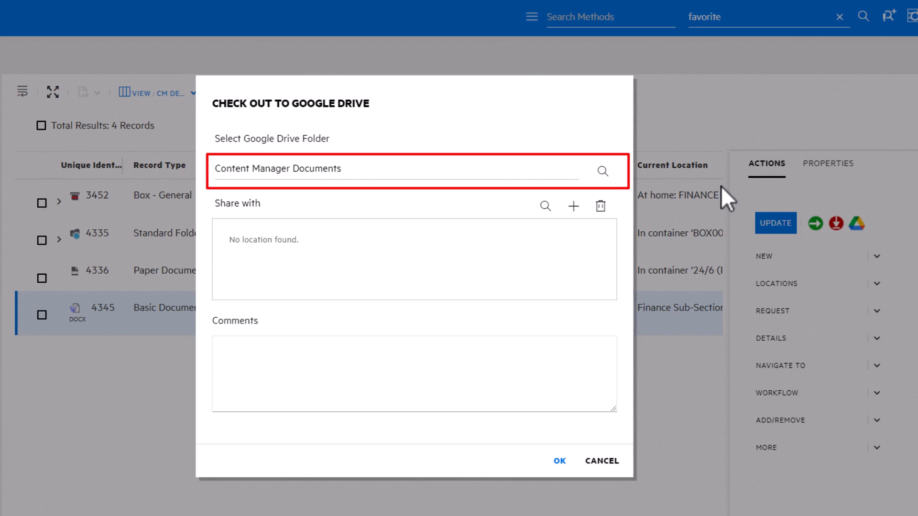
{"action": "left_click", "coordinate": [602, 171]}
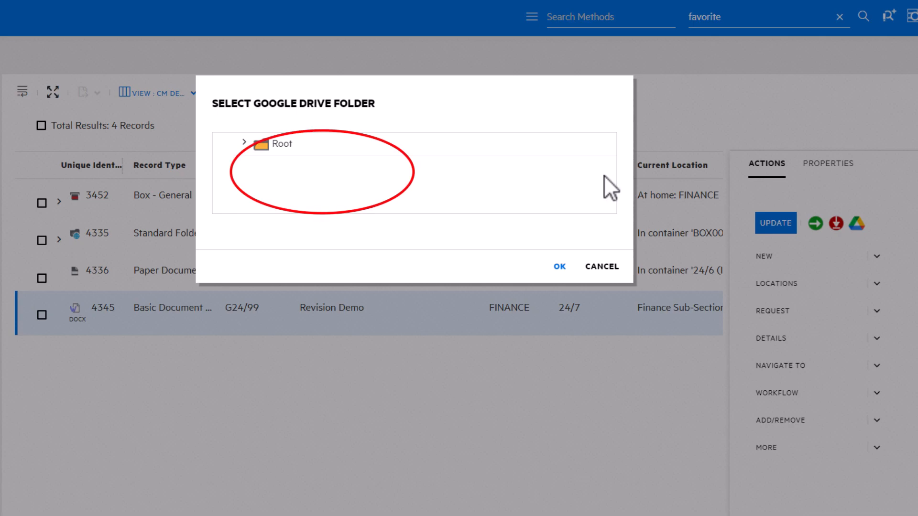
{"action": "left_click", "coordinate": [600, 264]}
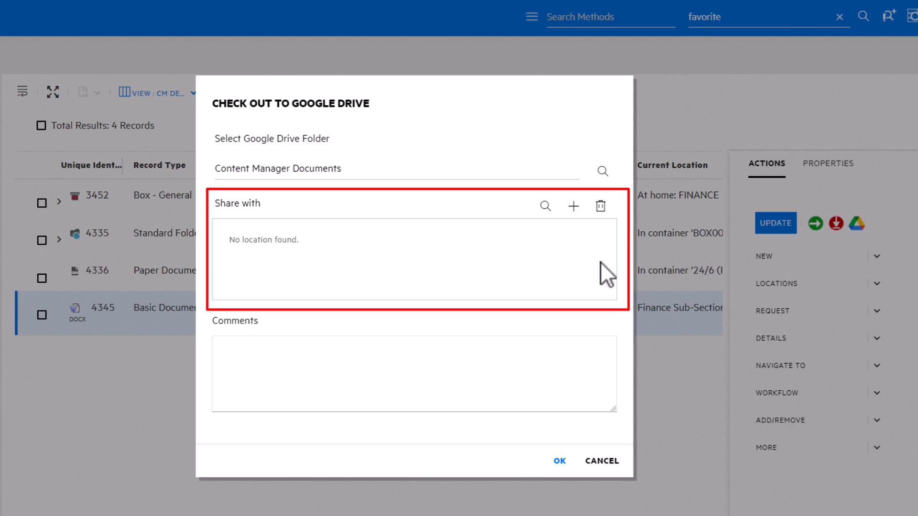
Step: Try to add a person to the share list by looking up their location
{"action": "left_click", "coordinate": [545, 206]}
{"action": "left_click", "coordinate": [448, 167]}
{"action": "type", "text": "thomas"}
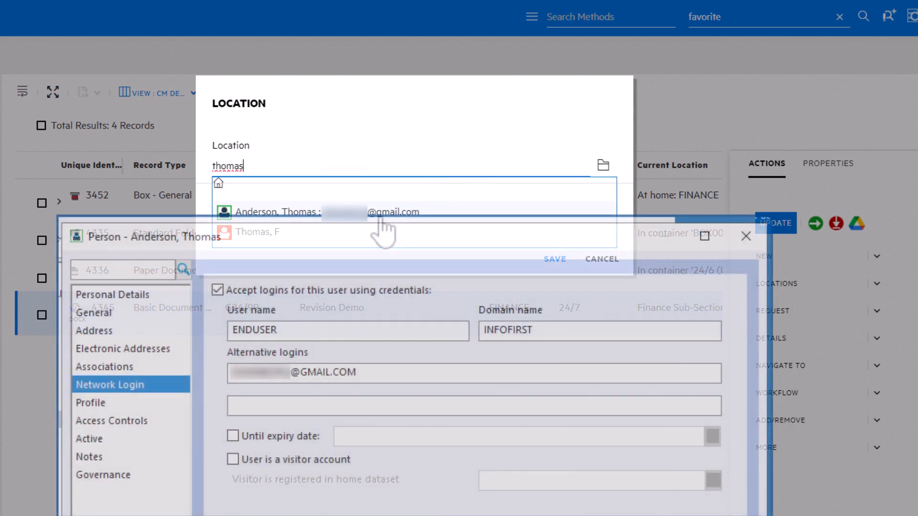
{"action": "left_click", "coordinate": [429, 208]}
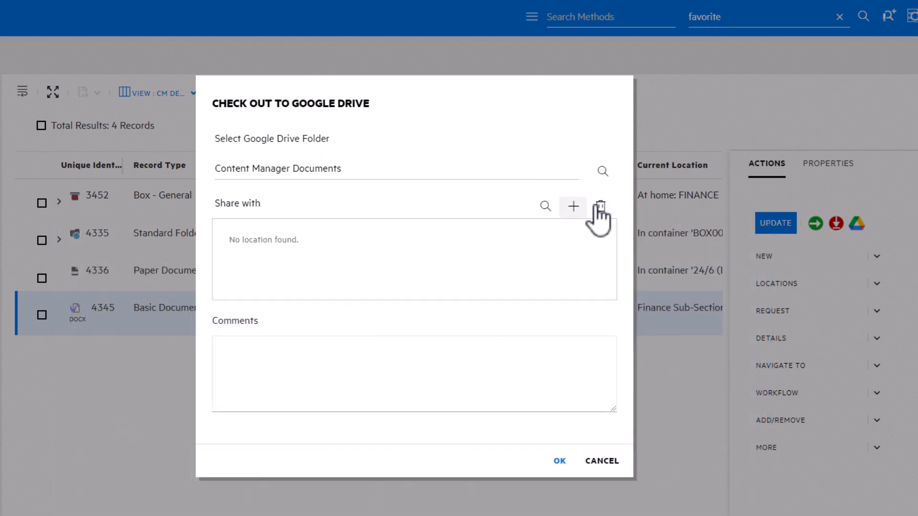
Step: Add a user to the Google Drive share list by entering their e-mail address
{"action": "left_click", "coordinate": [573, 206]}
{"action": "left_click", "coordinate": [397, 171]}
{"action": "type", "text": "*******@gmail.coim"}
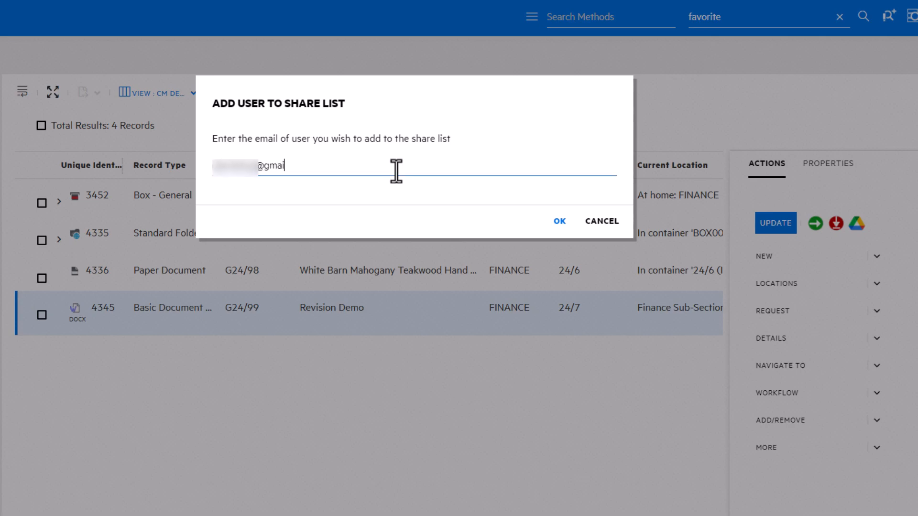
{"action": "key", "text": "BackSpace"}
{"action": "key", "text": "BackSpace"}
{"action": "type", "text": "m"}
{"action": "left_click", "coordinate": [559, 221]}
Step: Enter the comment "Please Review and Update. Thanks!" and complete the check-out to Google Drive
{"action": "left_click", "coordinate": [335, 356]}
{"action": "type", "text": "Pl"}
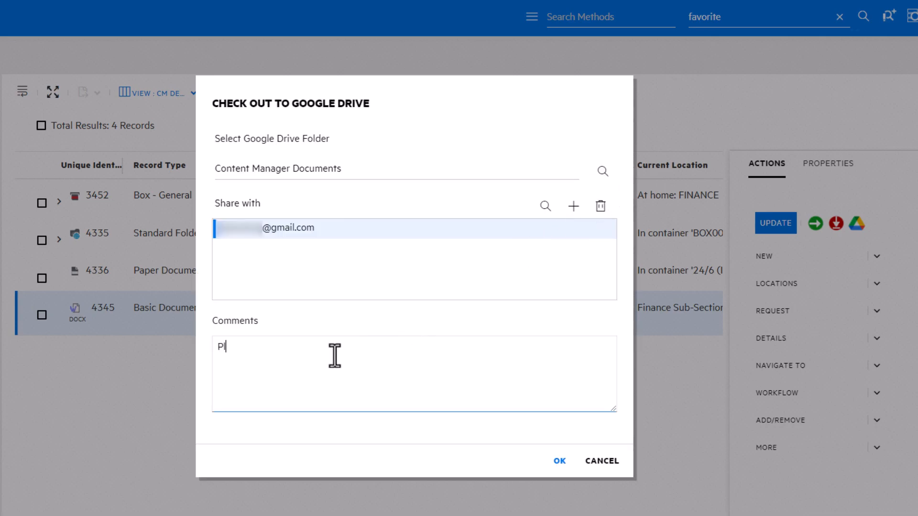
{"action": "type", "text": "ease Review and Update"}
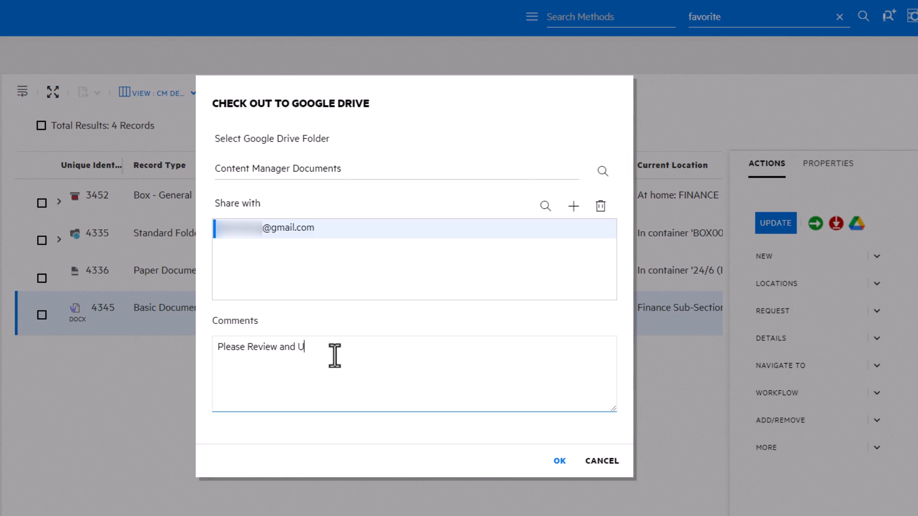
{"action": "type", "text": ". Thanks!"}
{"action": "left_click", "coordinate": [559, 461]}
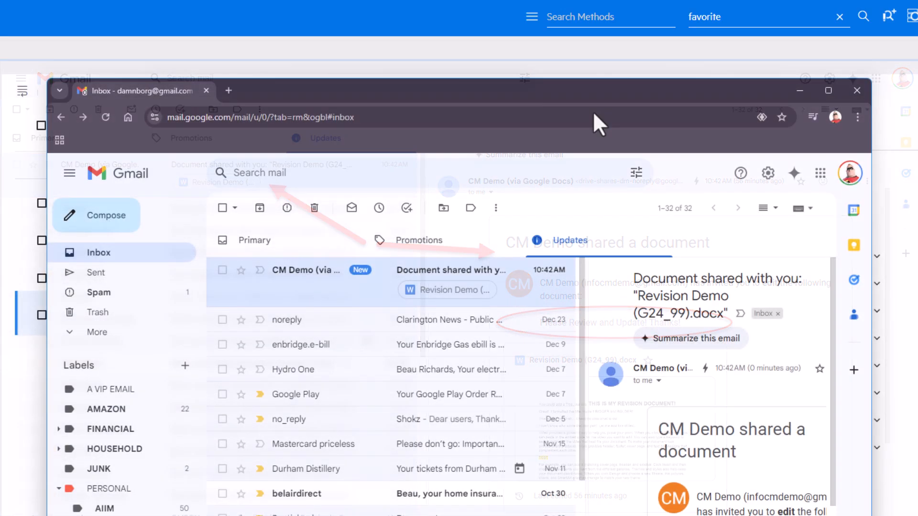
Step: Switch from Gmail to Google Drive and open Revision Demo (G24_99).docx from the files shared with the recipient
{"action": "left_click", "coordinate": [820, 174]}
{"action": "left_click", "coordinate": [752, 366]}
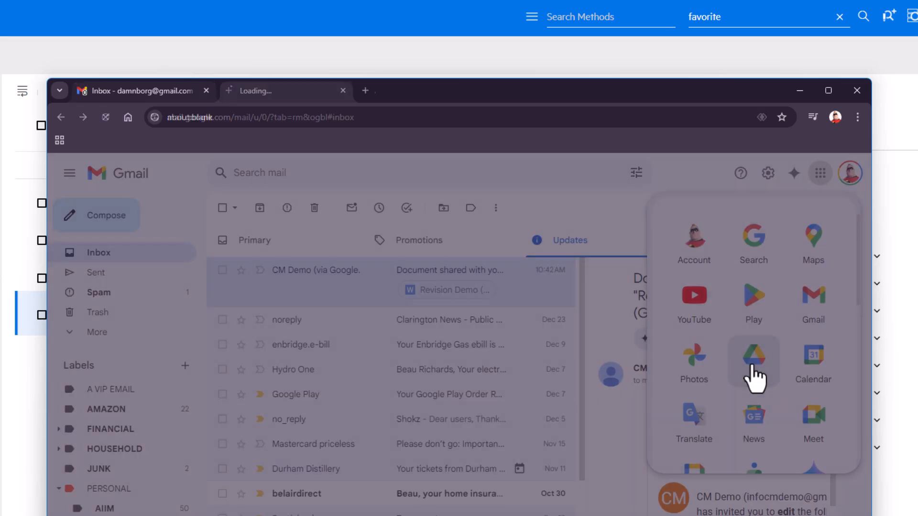
{"action": "left_click", "coordinate": [120, 321]}
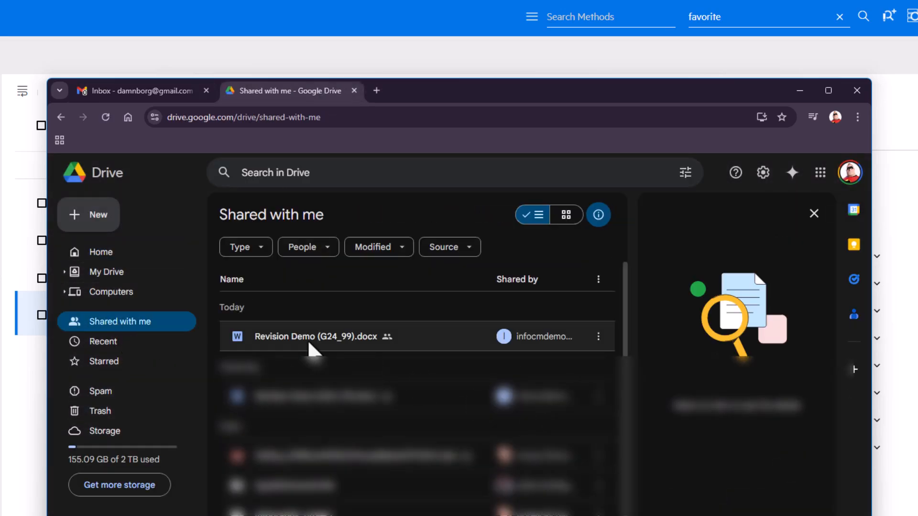
{"action": "left_click", "coordinate": [309, 343]}
{"action": "double_click", "coordinate": [303, 344]}
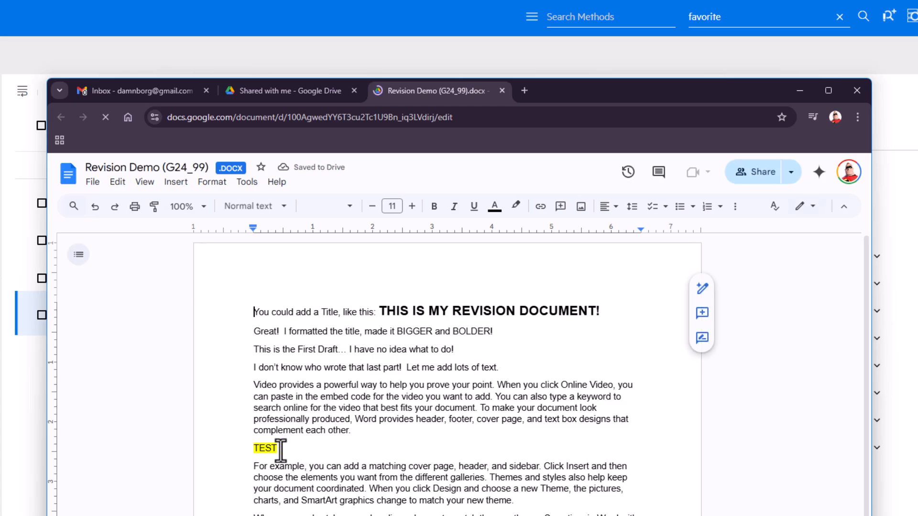
Step: Replace the highlighted word TEST in the document with "Personal Update"
{"action": "left_click_drag", "start_coordinate": [280, 450], "coordinate": [254, 433]}
{"action": "left_click", "coordinate": [280, 450]}
{"action": "key", "text": "Home"}
{"action": "type", "text": "Personal Update"}
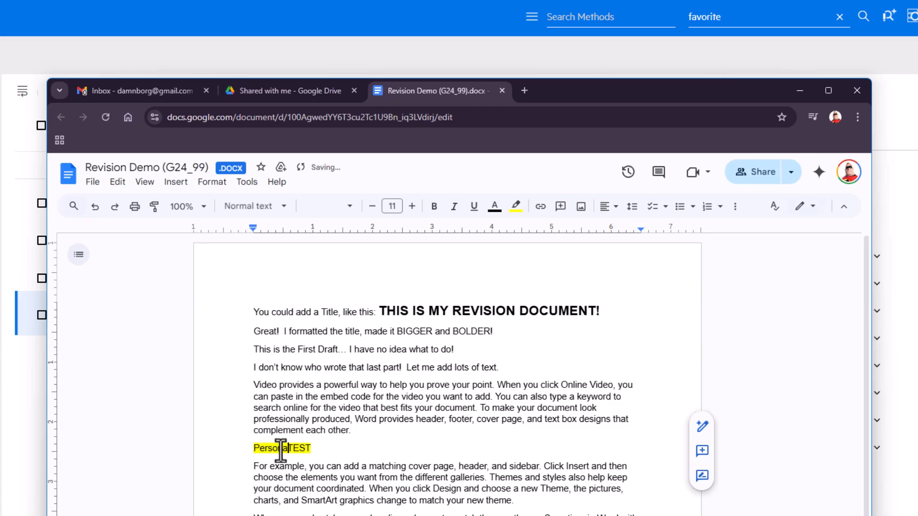
{"action": "key", "text": "Delete"}
{"action": "key", "text": "Delete"}
{"action": "key", "text": "Delete"}
{"action": "key", "text": "Delete"}
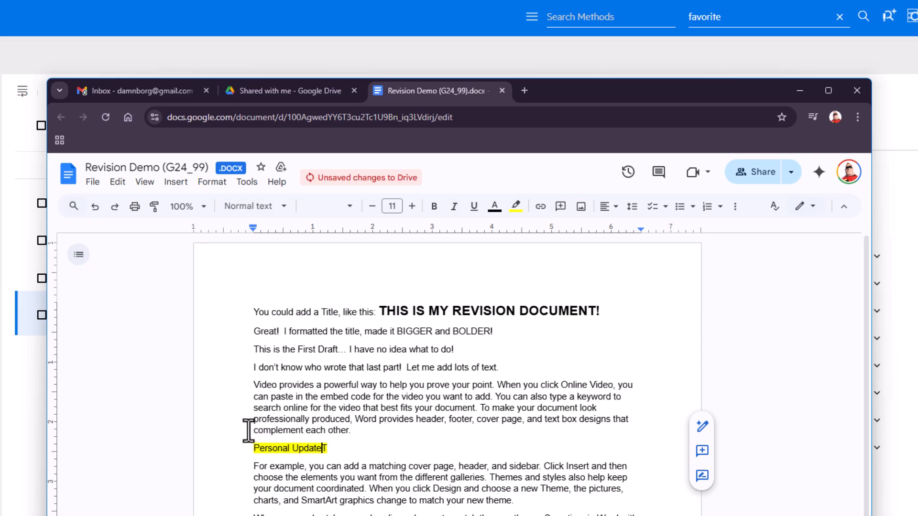
{"action": "key", "text": "ctrl+Home"}
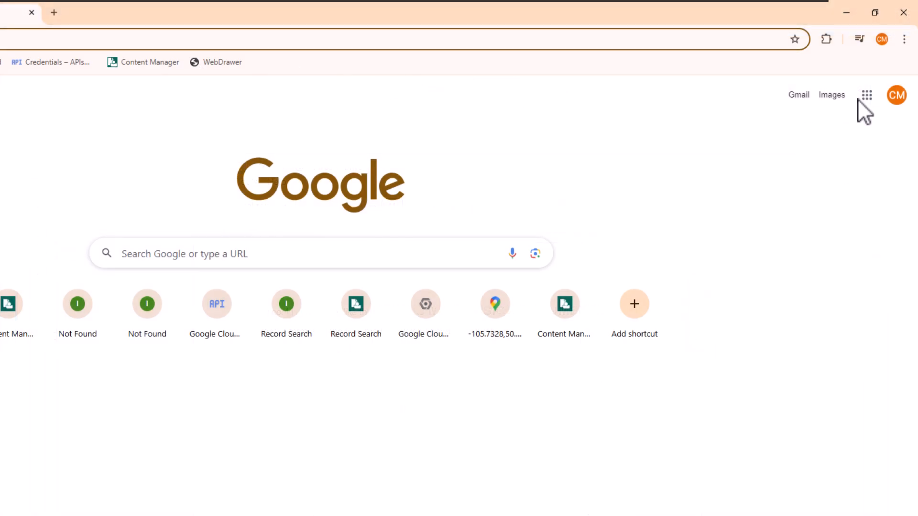
Step: In the owner's Google Drive, open Revision Demo (G24_99).docx from the Content Manager Documents folder
{"action": "left_click", "coordinate": [865, 100]}
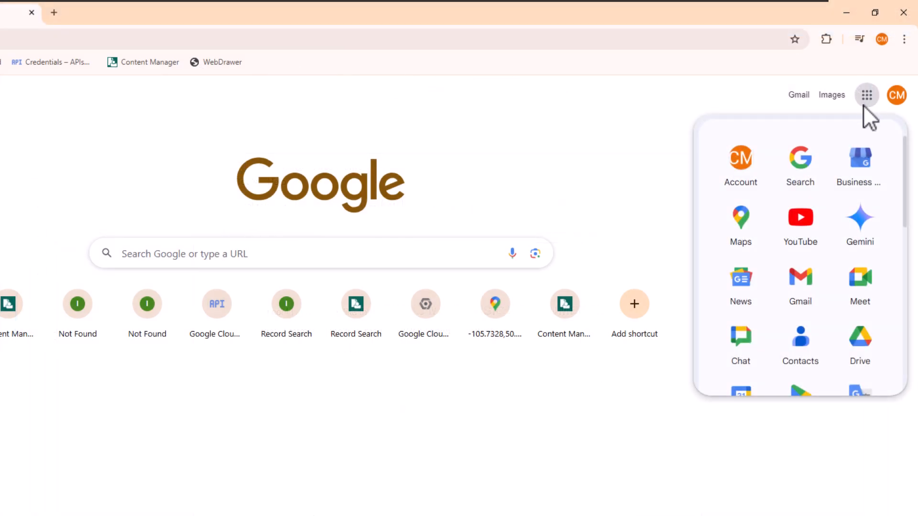
{"action": "left_click", "coordinate": [861, 340]}
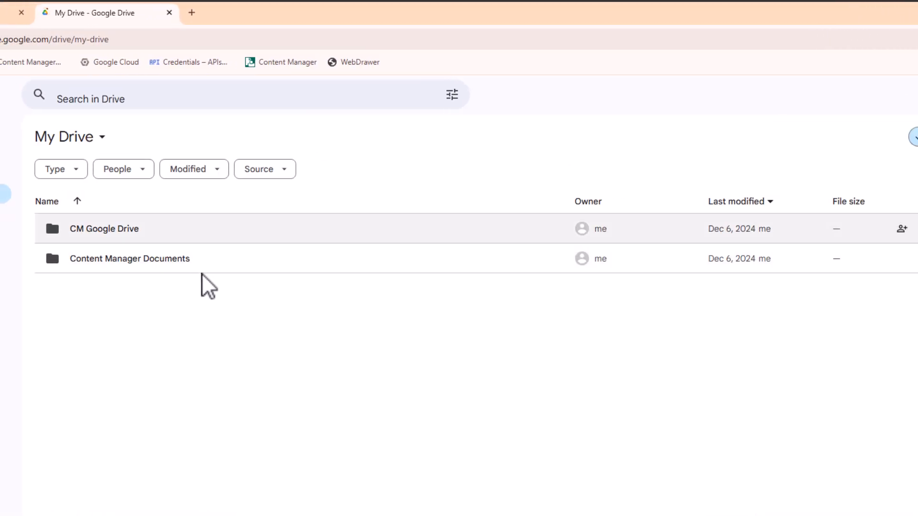
{"action": "double_click", "coordinate": [113, 268]}
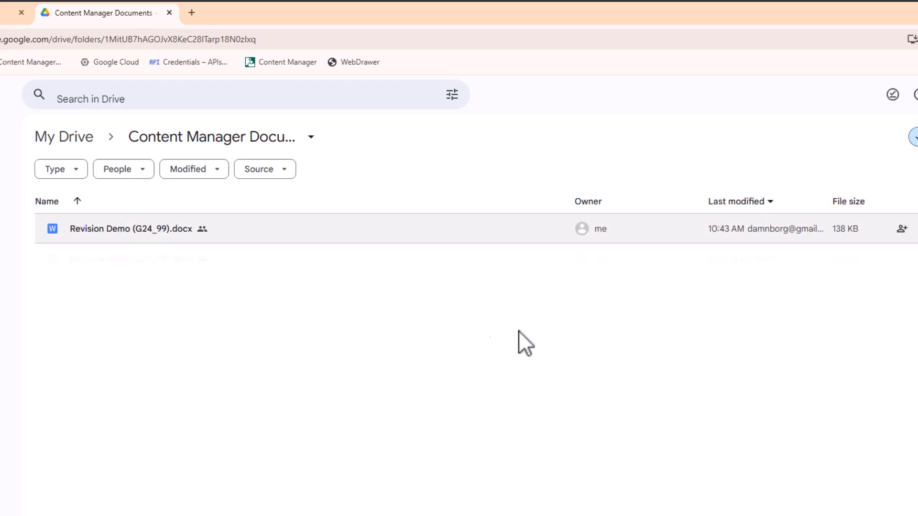
{"action": "left_click", "coordinate": [94, 229]}
{"action": "double_click", "coordinate": [94, 228]}
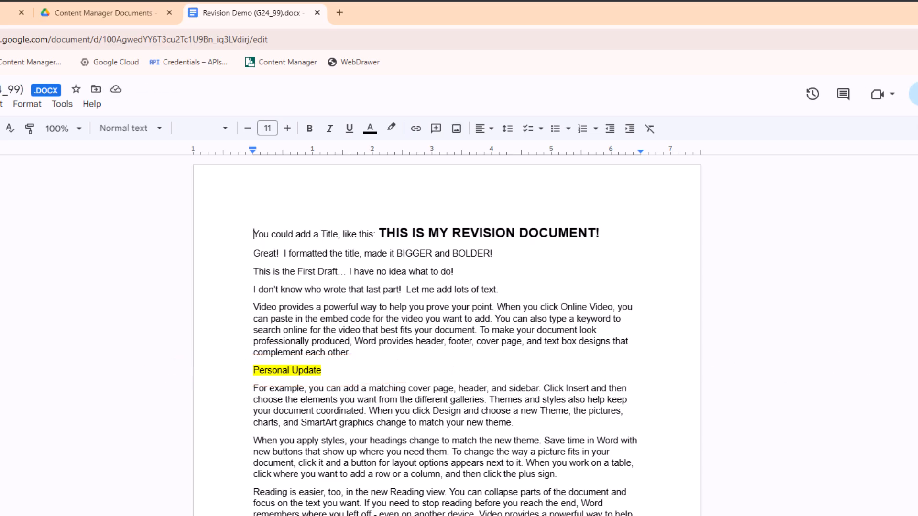
Step: Add the line "Administrator Update" below "Personal Update" and close the document
{"action": "left_click", "coordinate": [341, 371]}
{"action": "key", "text": "Return"}
{"action": "type", "text": "Administrator Update"}
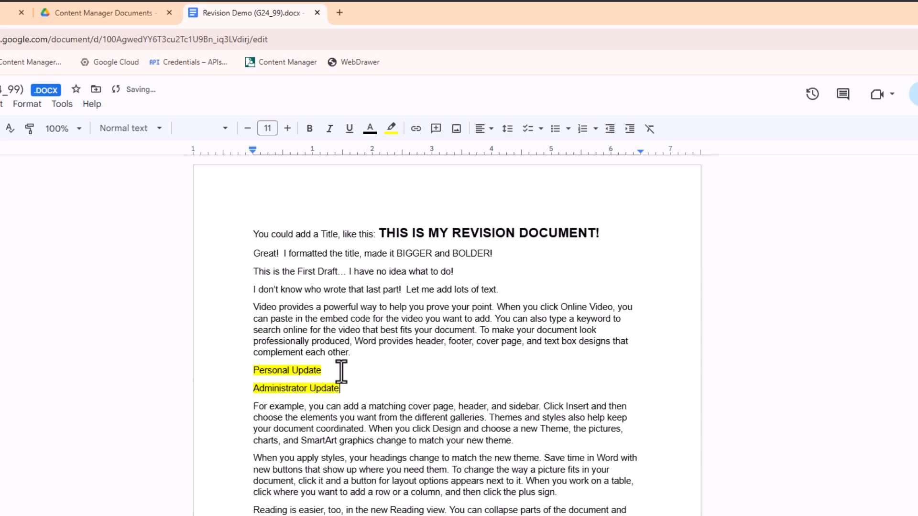
{"action": "left_click", "coordinate": [317, 10]}
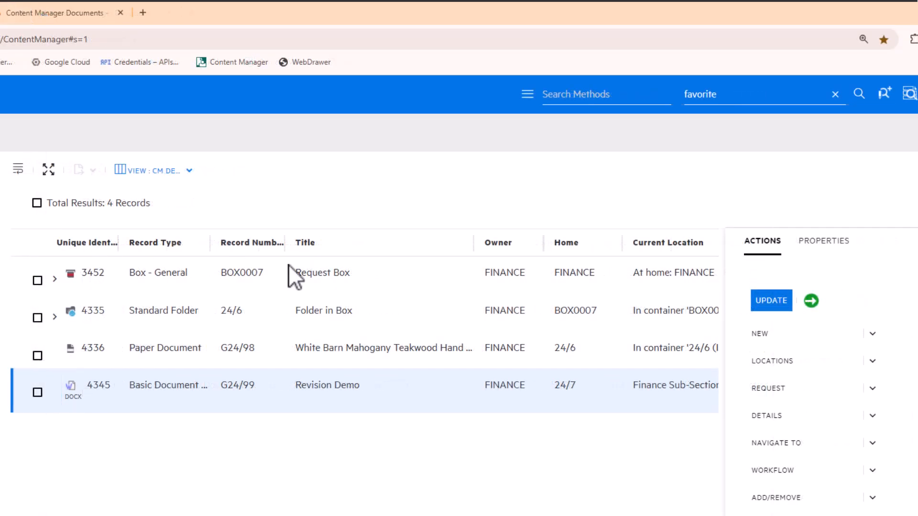
Step: In Content Manager, check in record G24/99 as a new revision with the comment "Youtube Video Demo!"
{"action": "left_click", "coordinate": [810, 301]}
{"action": "left_click", "coordinate": [349, 329]}
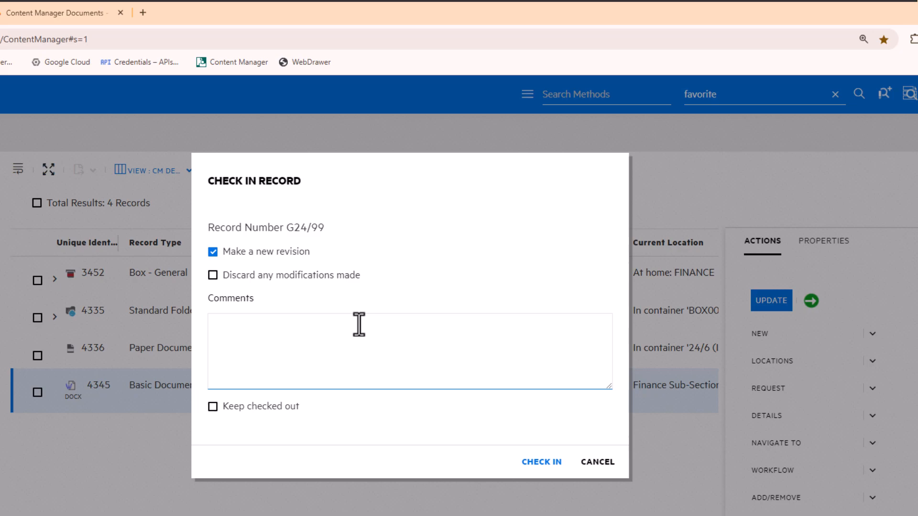
{"action": "type", "text": "Youtube Video Demo."}
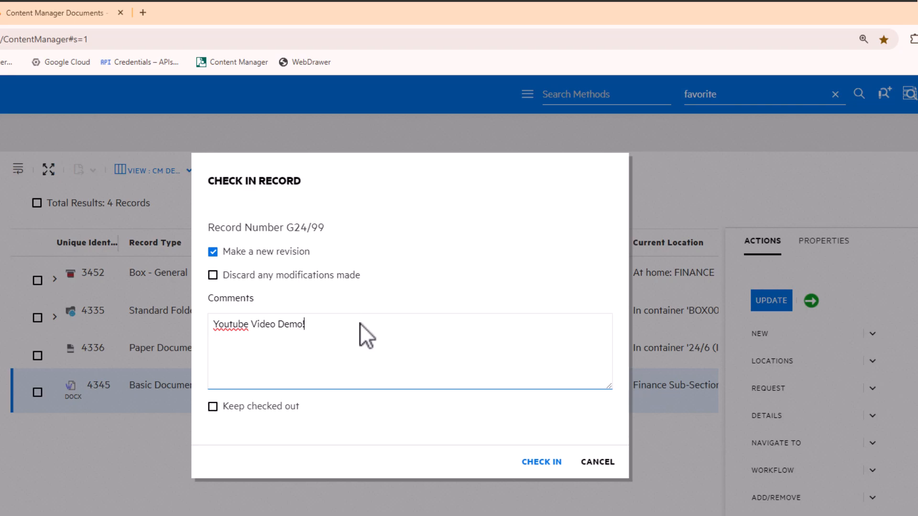
{"action": "left_click", "coordinate": [541, 462]}
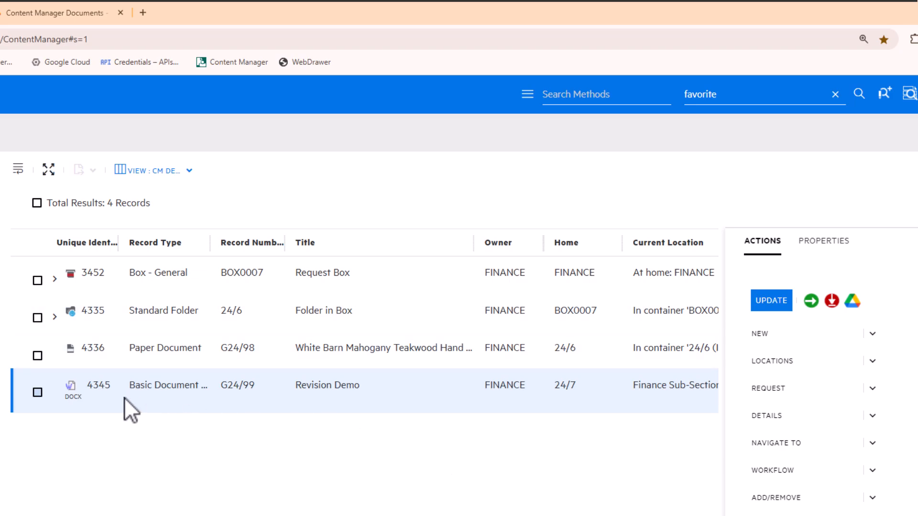
{"action": "left_click", "coordinate": [71, 388]}
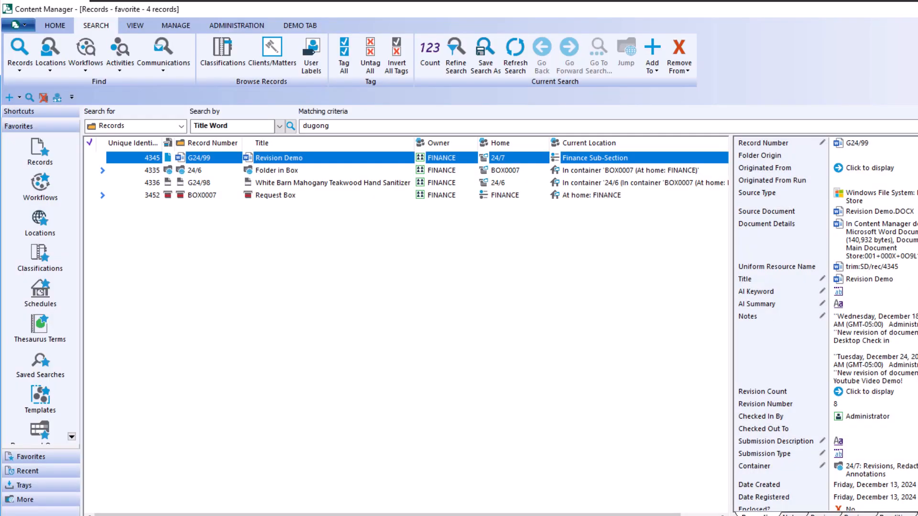
Step: In the Content Manager desktop client, check out the Revision Demo record to the Google Drive folder Content Manager Documents
{"action": "left_click_drag", "start_coordinate": [272, 158], "coordinate": [276, 158]}
{"action": "right_click", "coordinate": [282, 157]}
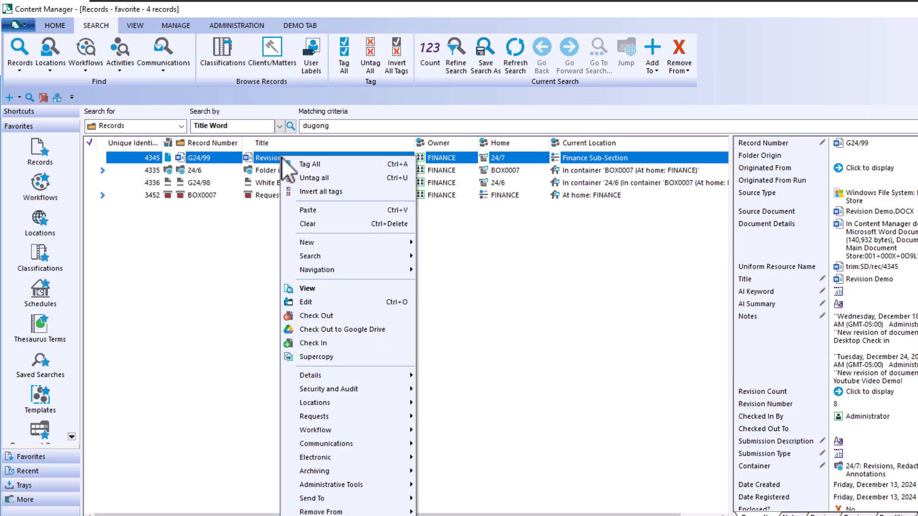
{"action": "left_click", "coordinate": [335, 330]}
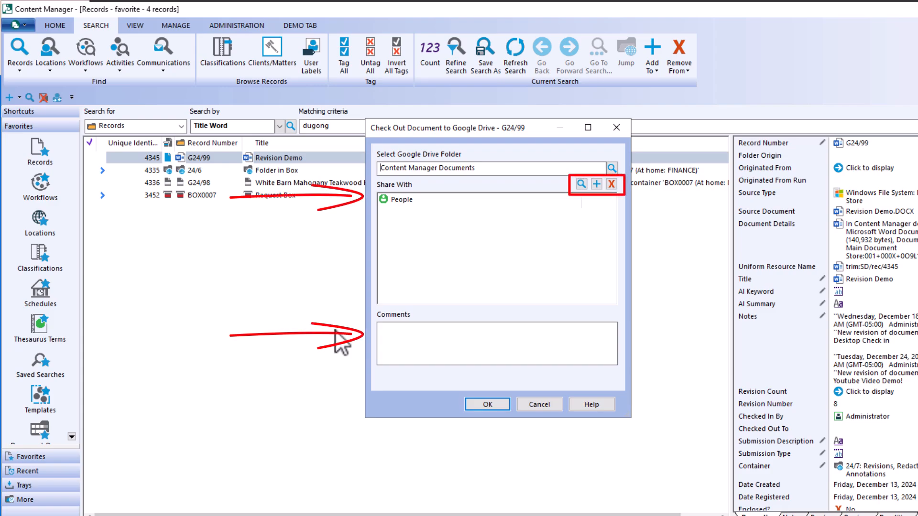
{"action": "left_click", "coordinate": [503, 407]}
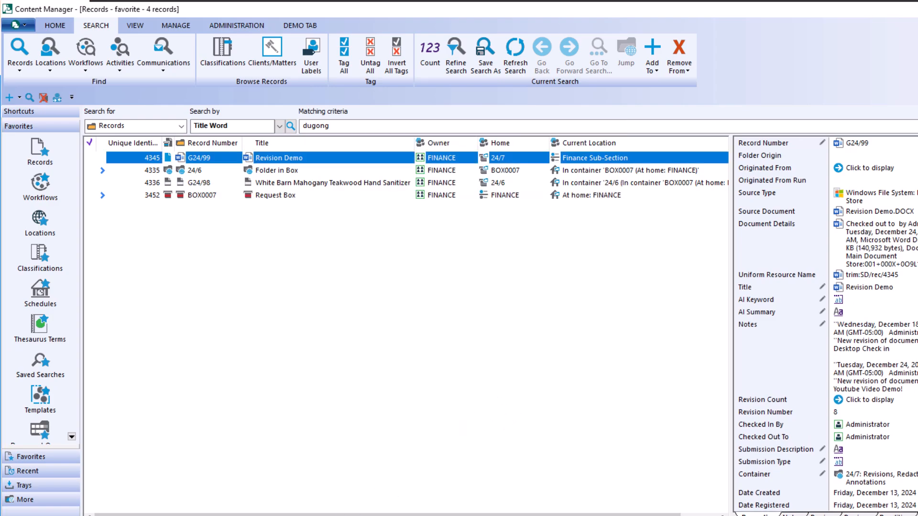
Step: Switch to File Explorer and open Revision Demo(G24_99).DOCX from the Content Manager Documents folder on Google Drive (G:)
{"action": "key", "text": "super+e"}
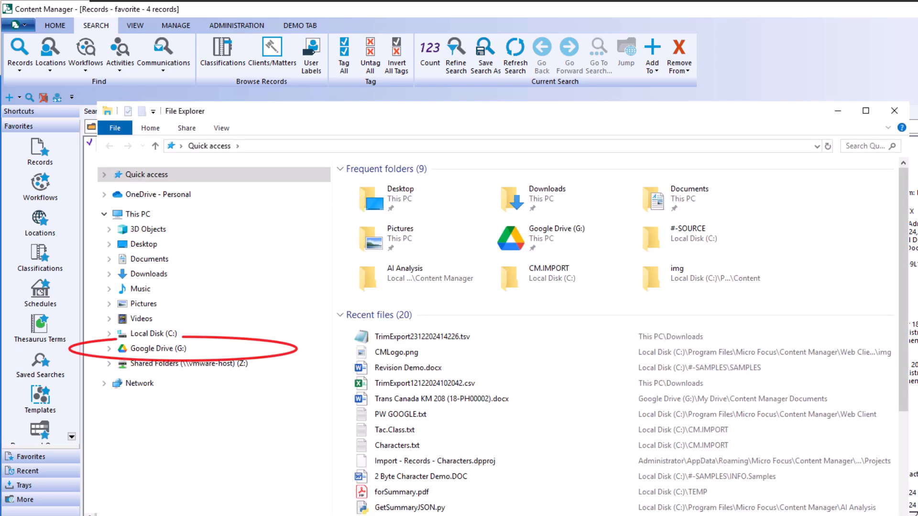
{"action": "left_click", "coordinate": [148, 351]}
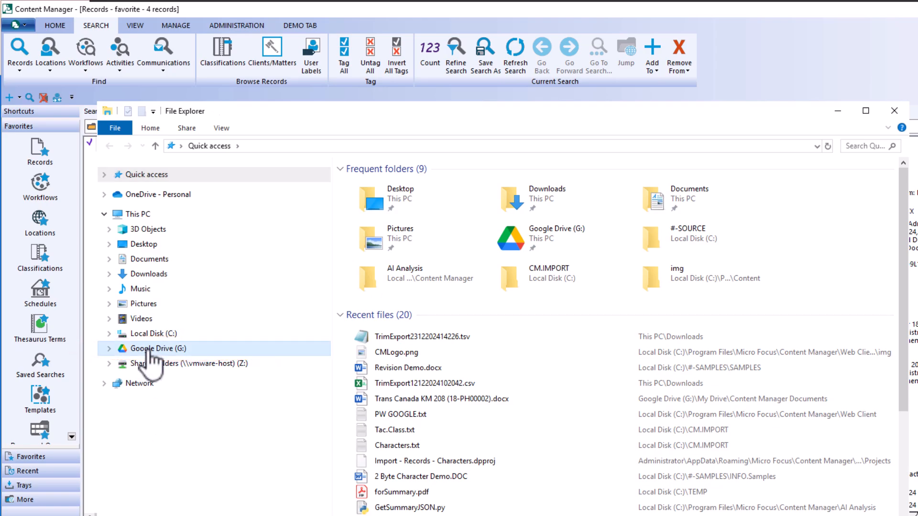
{"action": "left_click", "coordinate": [114, 363]}
{"action": "left_click", "coordinate": [189, 393]}
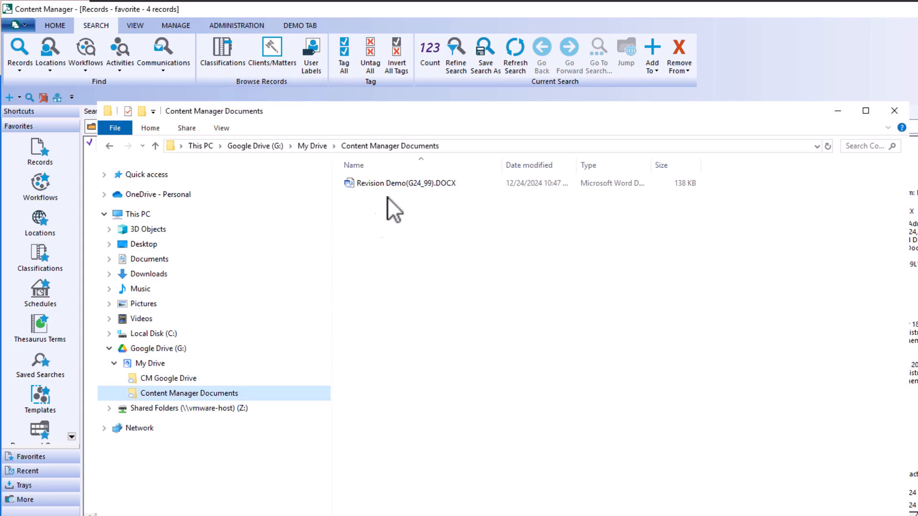
{"action": "right_click", "coordinate": [400, 186]}
{"action": "left_click", "coordinate": [415, 214]}
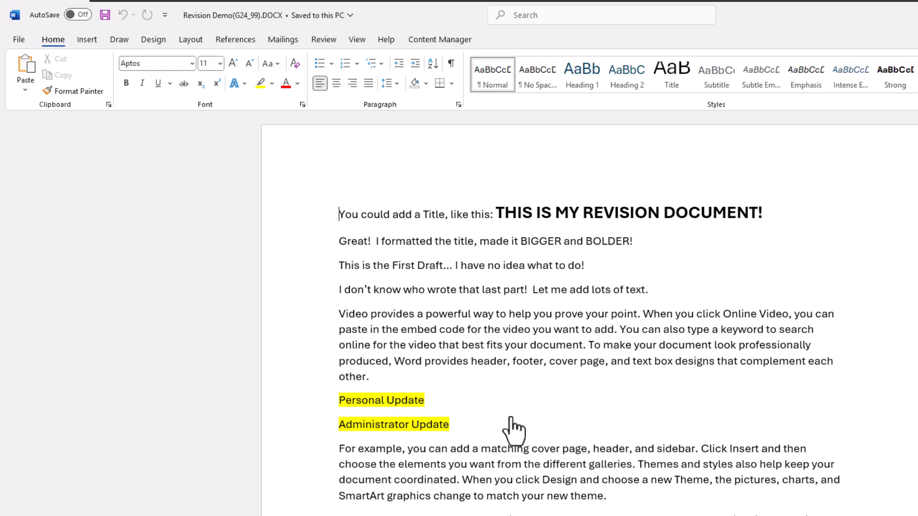
Step: Add the line "From the Desktop!" below "Administrator Update" in the Word document and save it
{"action": "left_click", "coordinate": [458, 428]}
{"action": "key", "text": "Return"}
{"action": "type", "text": "From the Desktop!"}
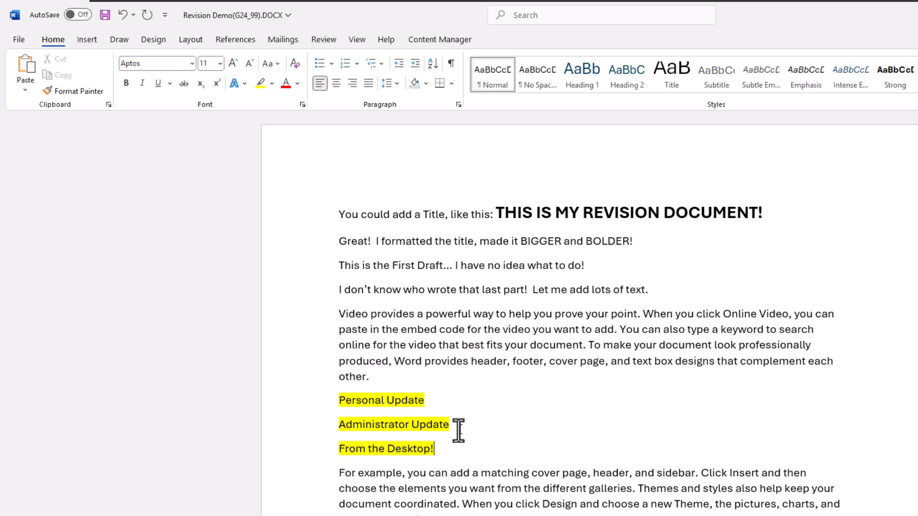
{"action": "left_click", "coordinate": [105, 15]}
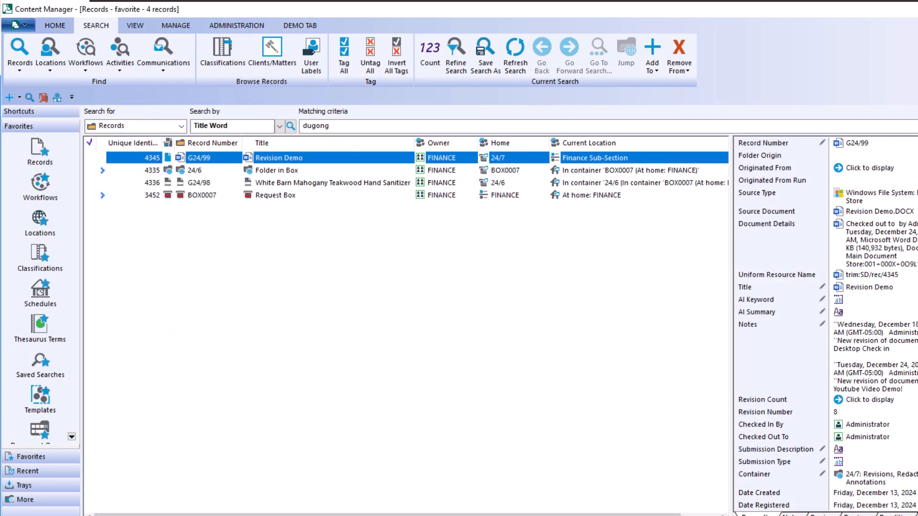
Step: Check in record G24/99 from Google Drive as a new revision
{"action": "right_click", "coordinate": [233, 156]}
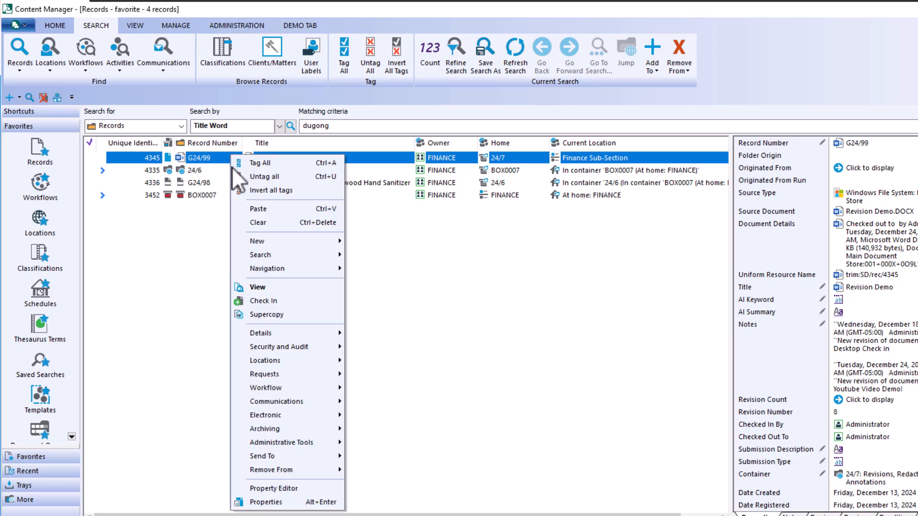
{"action": "left_click", "coordinate": [272, 301]}
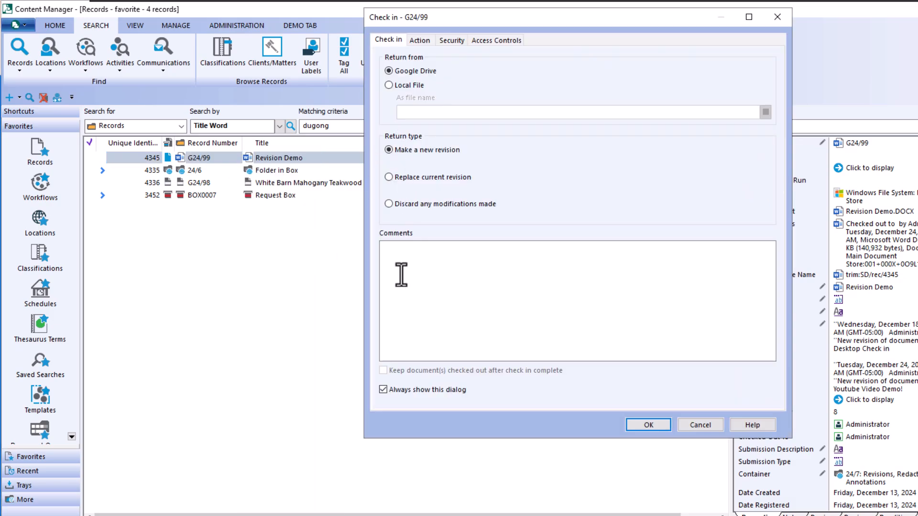
{"action": "left_click", "coordinate": [648, 424]}
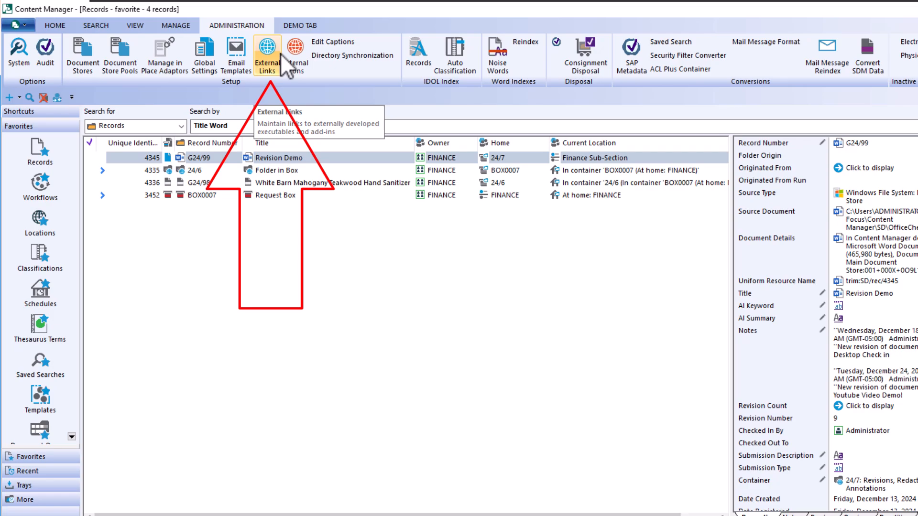
Step: Examine the Document Compare entry in the list of external links, and close the list
{"action": "left_click", "coordinate": [273, 55]}
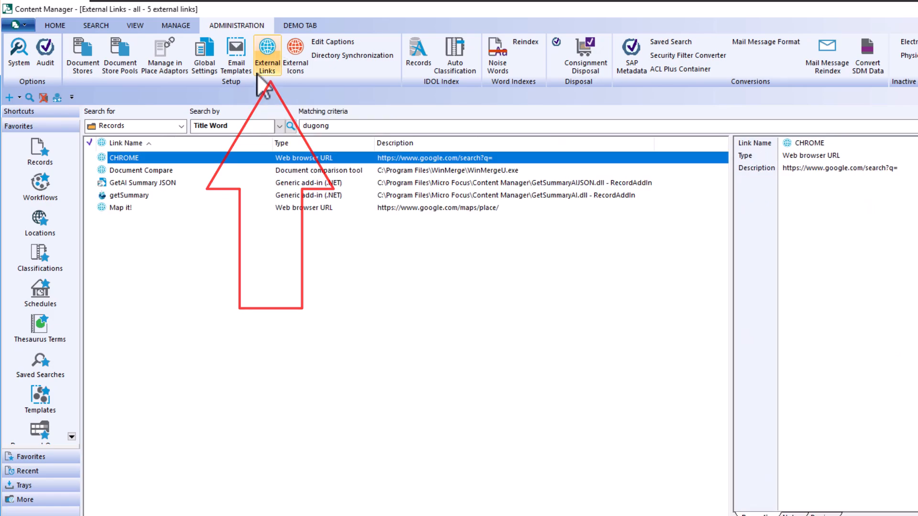
{"action": "left_click", "coordinate": [171, 171]}
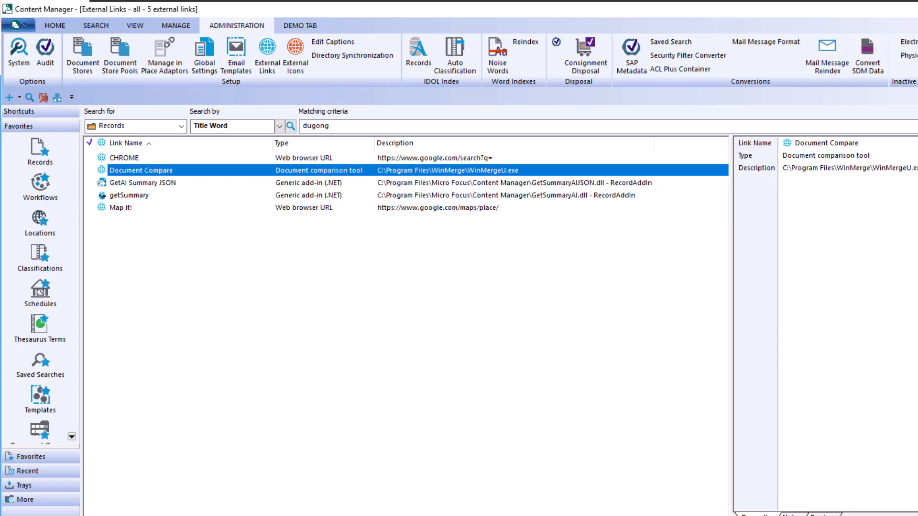
{"action": "key", "text": "ctrl+F4"}
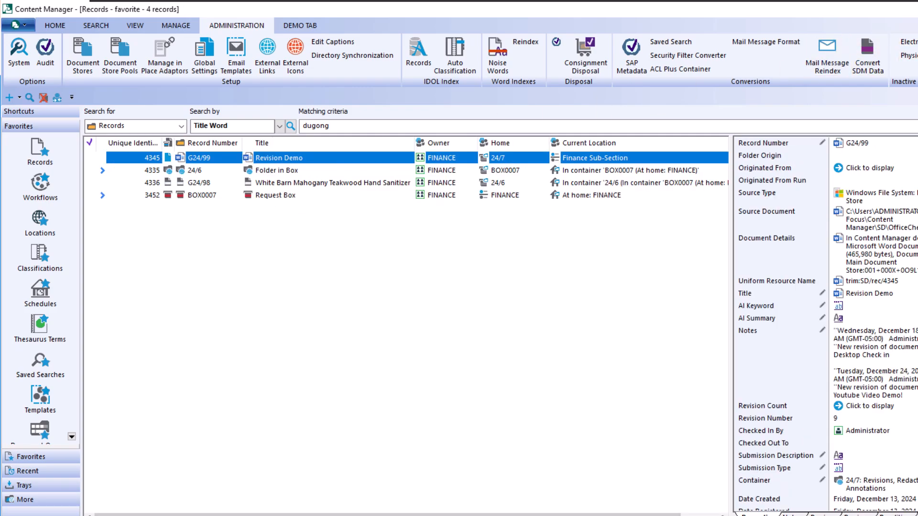
Step: Compare the current revision of the Revision Demo record with Previous revision (4)
{"action": "right_click", "coordinate": [274, 156]}
{"action": "key", "text": "Down"}
{"action": "key", "text": "Down"}
{"action": "key", "text": "Down"}
{"action": "key", "text": "Down"}
{"action": "key", "text": "Down"}
{"action": "key", "text": "Down"}
{"action": "key", "text": "Down"}
{"action": "key", "text": "Down"}
{"action": "key", "text": "Down"}
{"action": "key", "text": "Down"}
{"action": "key", "text": "Down"}
{"action": "key", "text": "Down"}
{"action": "key", "text": "Down"}
{"action": "key", "text": "Down"}
{"action": "key", "text": "Down"}
{"action": "key", "text": "Down"}
{"action": "key", "text": "Down"}
{"action": "key", "text": "Down"}
{"action": "key", "text": "Down"}
{"action": "key", "text": "Down"}
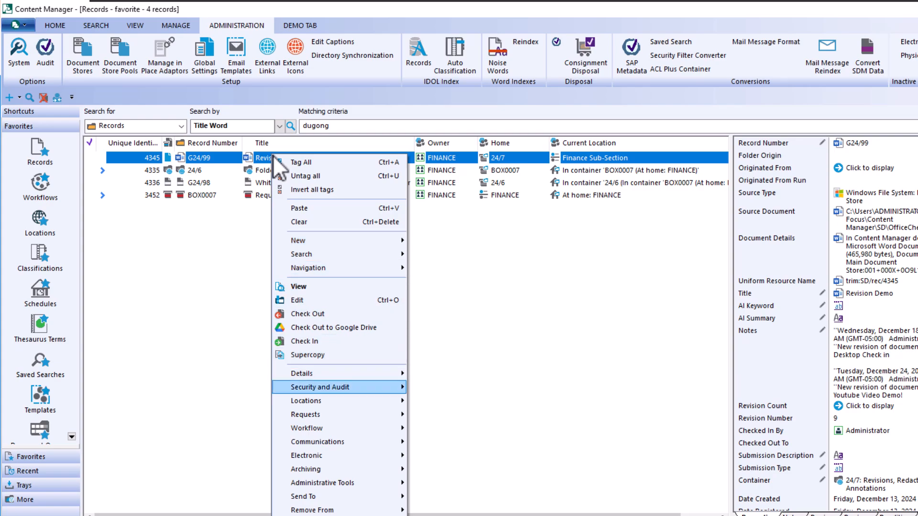
{"action": "key", "text": "Down"}
{"action": "key", "text": "Right"}
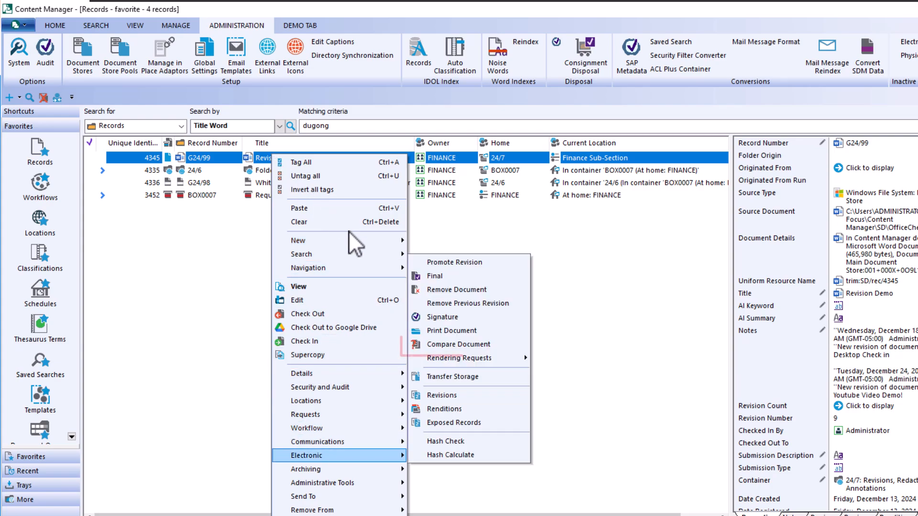
{"action": "left_click", "coordinate": [478, 344]}
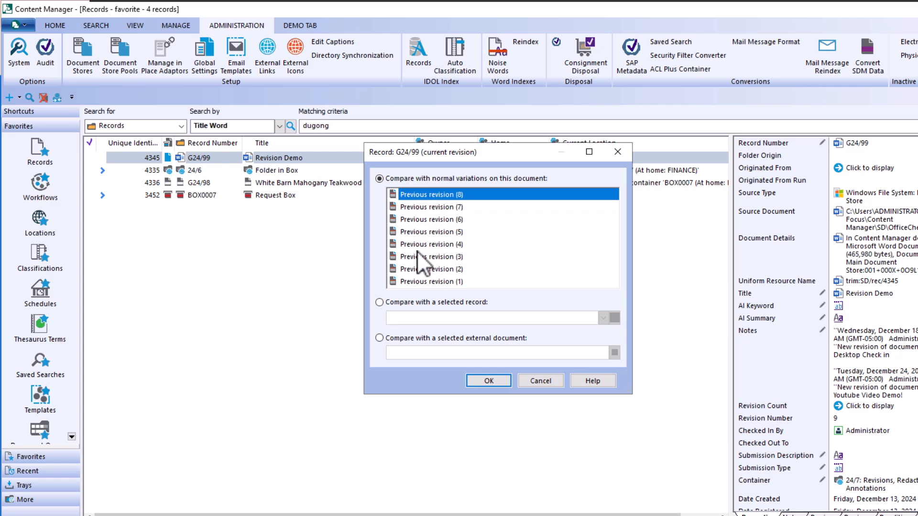
{"action": "left_click", "coordinate": [409, 245]}
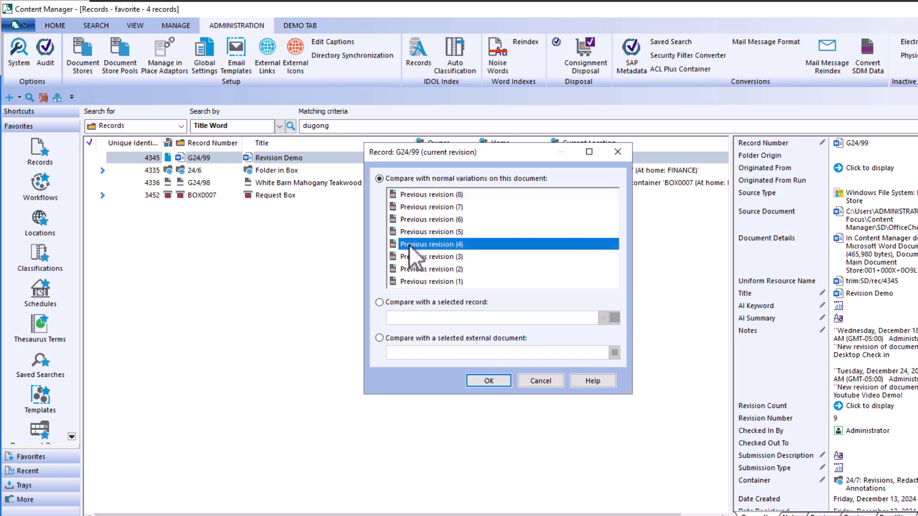
{"action": "left_click", "coordinate": [500, 381]}
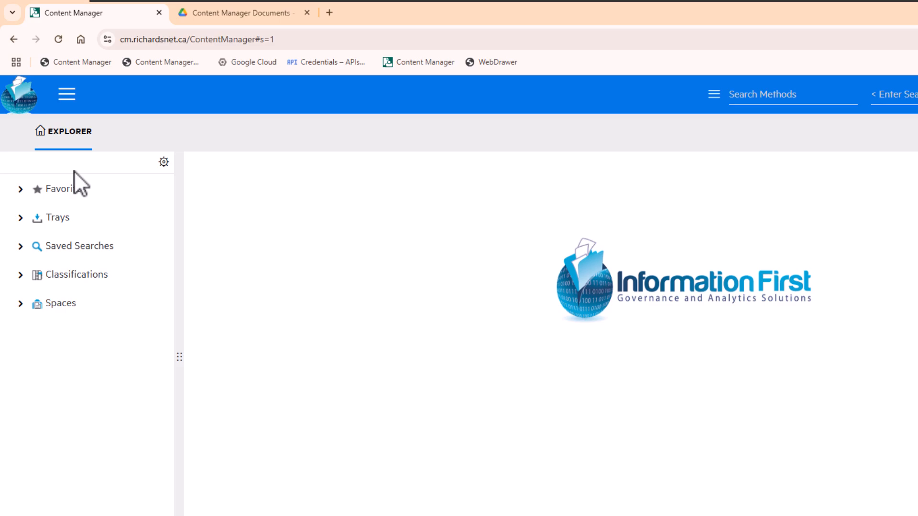
Step: In the Content Manager web client, run the Hold.Marine saved search from the HOLDS group
{"action": "left_click", "coordinate": [59, 246]}
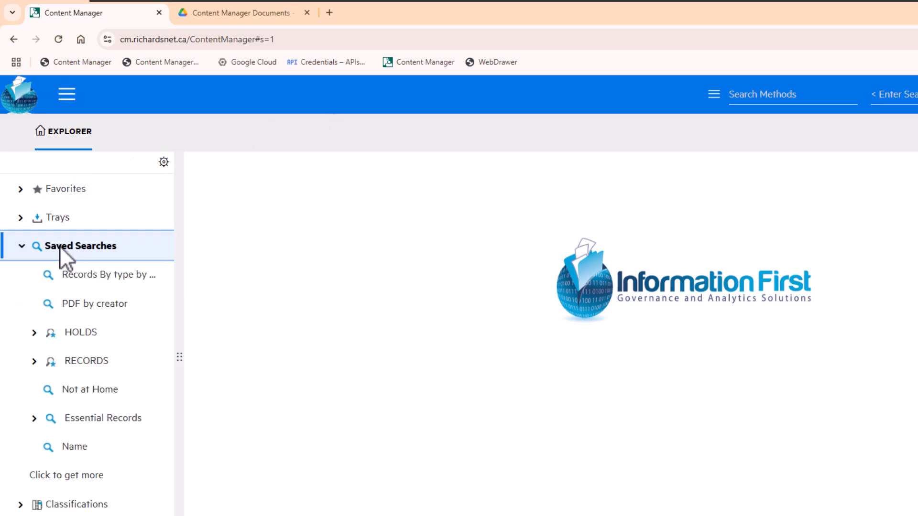
{"action": "left_click", "coordinate": [36, 337]}
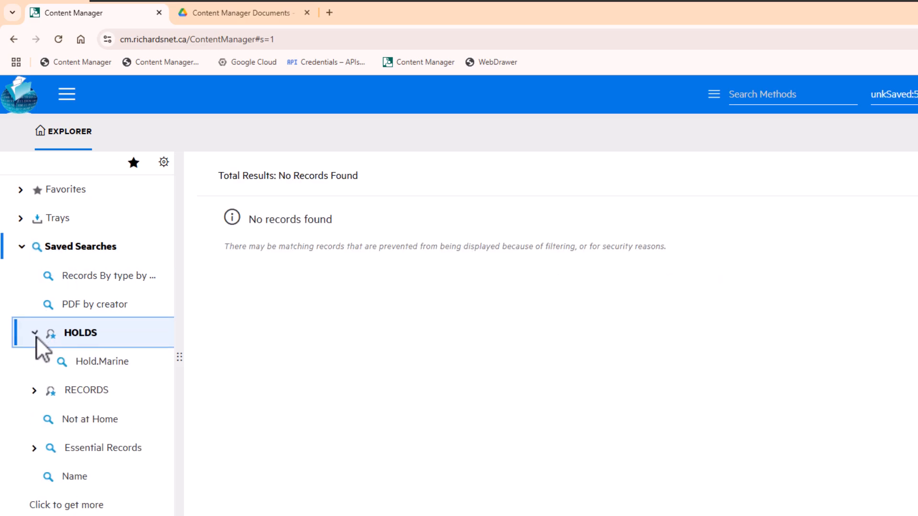
{"action": "left_click", "coordinate": [122, 364]}
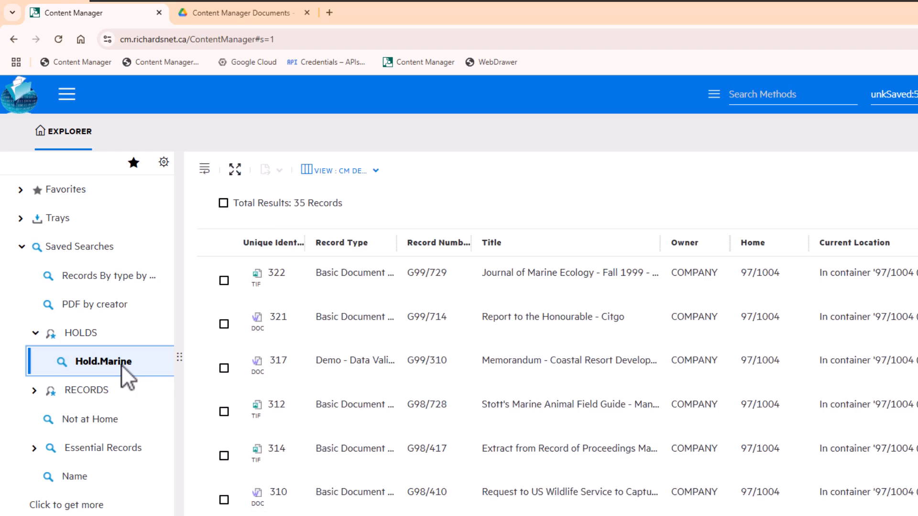
{"action": "left_click", "coordinate": [223, 281]}
{"action": "left_click", "coordinate": [223, 367]}
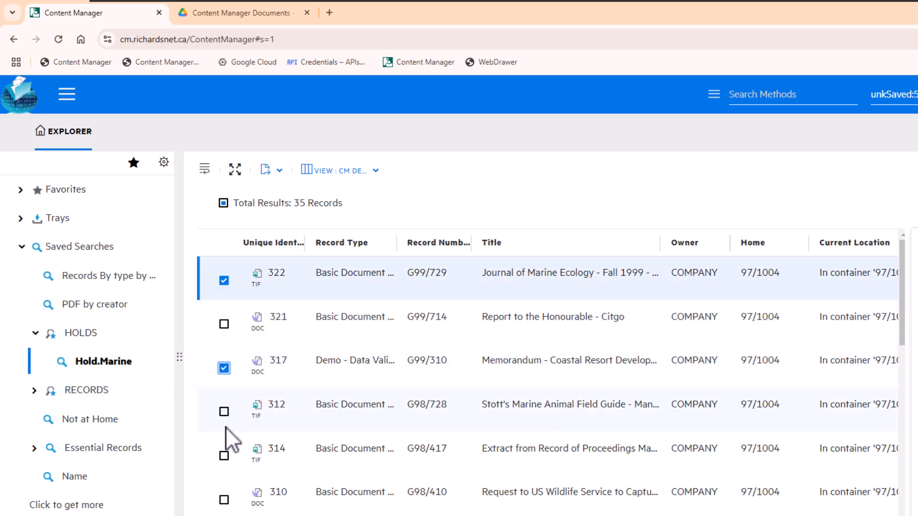
{"action": "left_click", "coordinate": [223, 456]}
{"action": "left_click", "coordinate": [224, 500]}
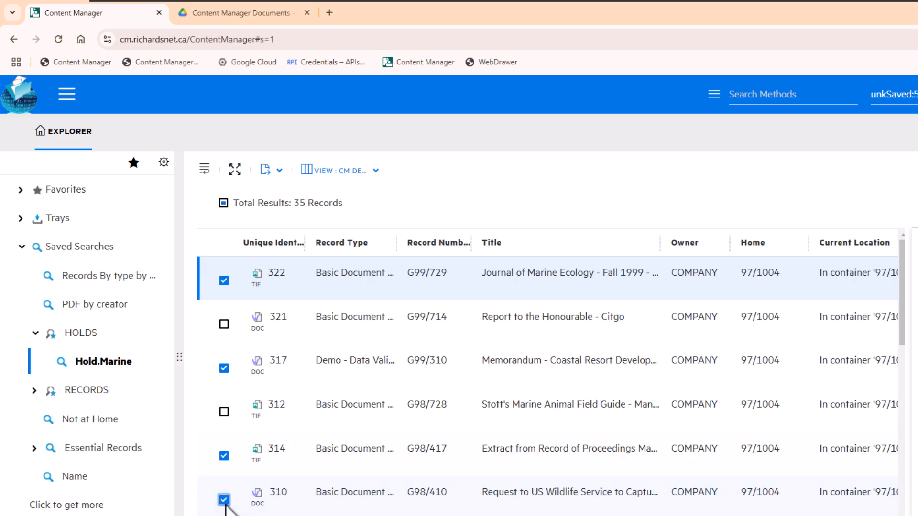
{"action": "left_click", "coordinate": [224, 206]}
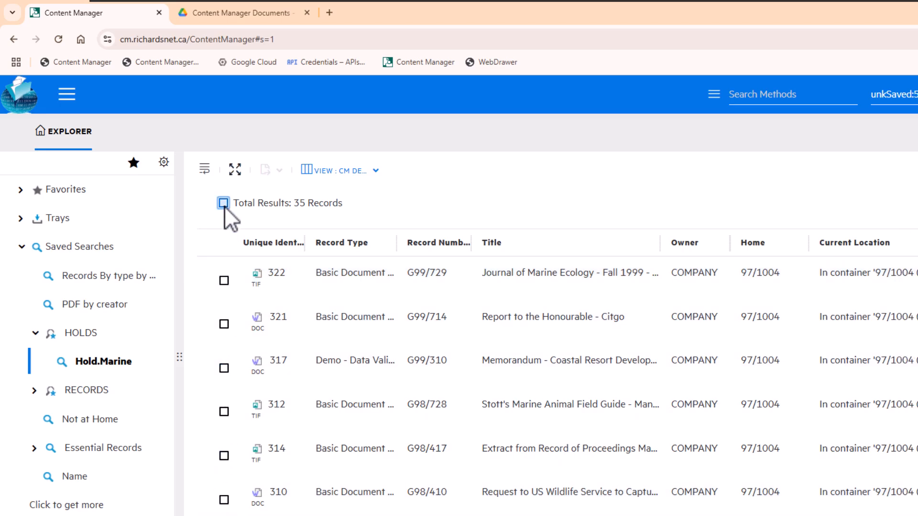
Step: Select all records in the Hold.Marine results and export them as TSV
{"action": "left_click", "coordinate": [223, 203]}
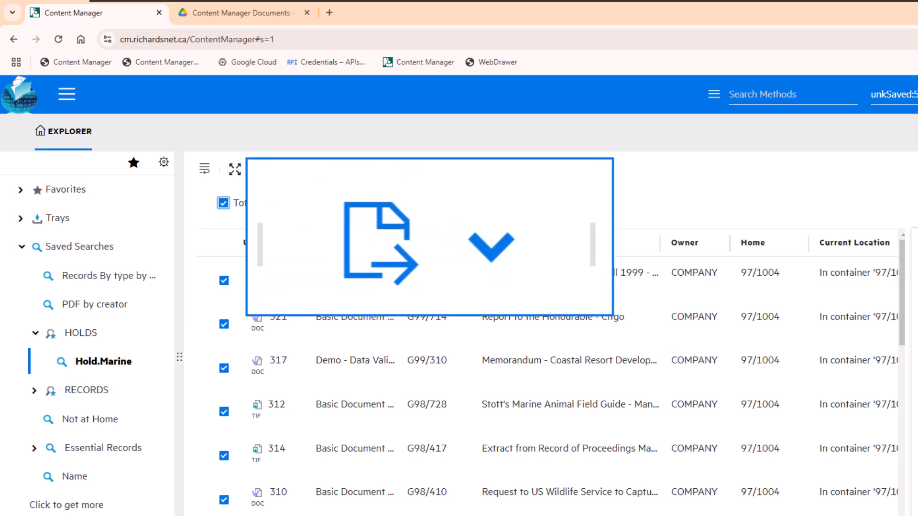
{"action": "left_click", "coordinate": [281, 173]}
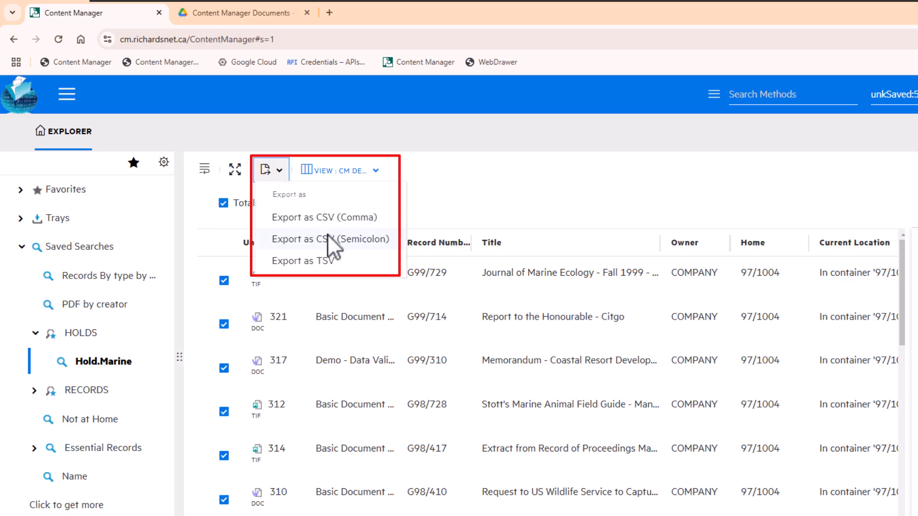
{"action": "left_click", "coordinate": [349, 262]}
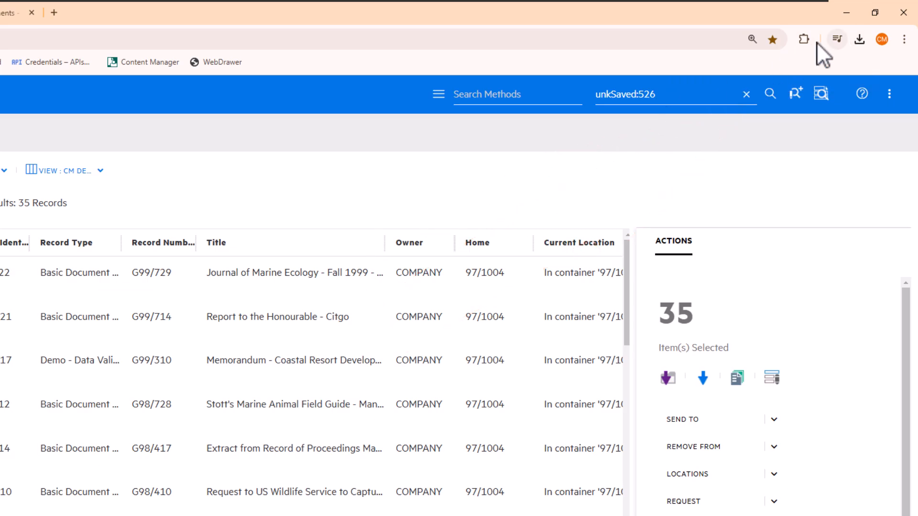
Step: Open the downloaded file TrimExport2412202410502.tsv in Notepad and enlarge its window
{"action": "left_click", "coordinate": [859, 39]}
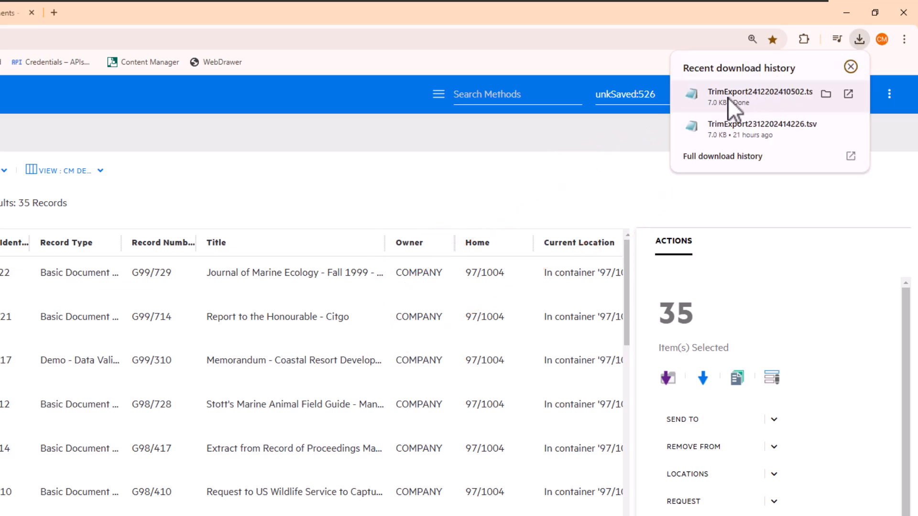
{"action": "left_click", "coordinate": [728, 97]}
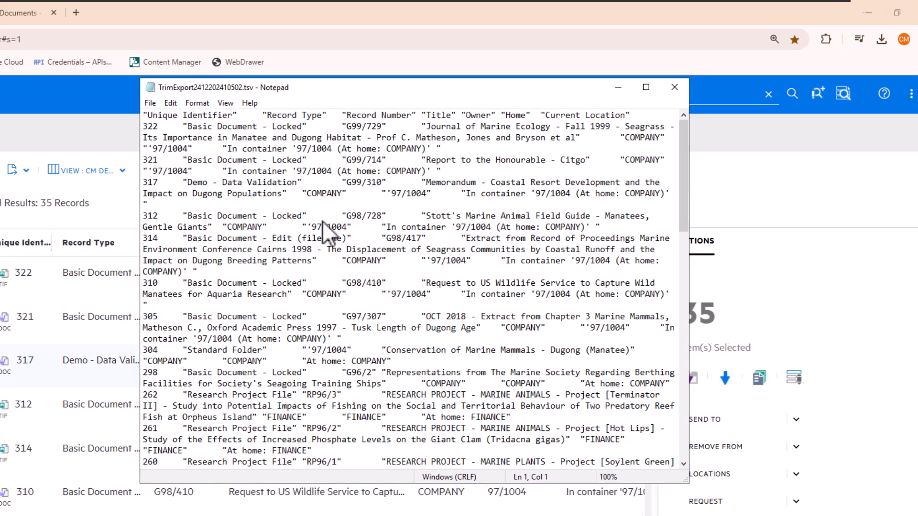
{"action": "left_click_drag", "start_coordinate": [257, 486], "coordinate": [34, 515]}
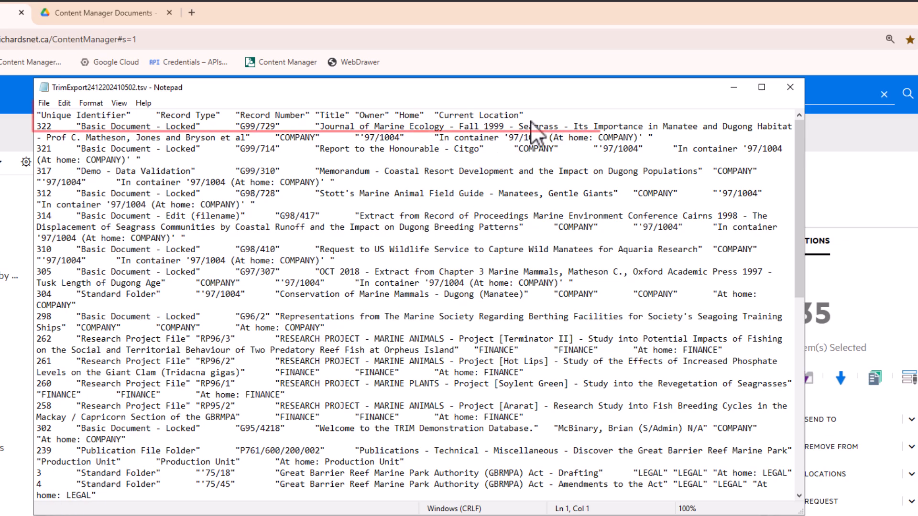
Step: Review the exported file's header row, copy the file's entire text, and close Notepad
{"action": "mouse_move", "coordinate": [530, 123]}
{"action": "left_mouse_down"}
{"action": "mouse_move", "coordinate": [381, 115]}
{"action": "mouse_move", "coordinate": [529, 114]}
{"action": "mouse_move", "coordinate": [12, 122]}
{"action": "left_mouse_up"}
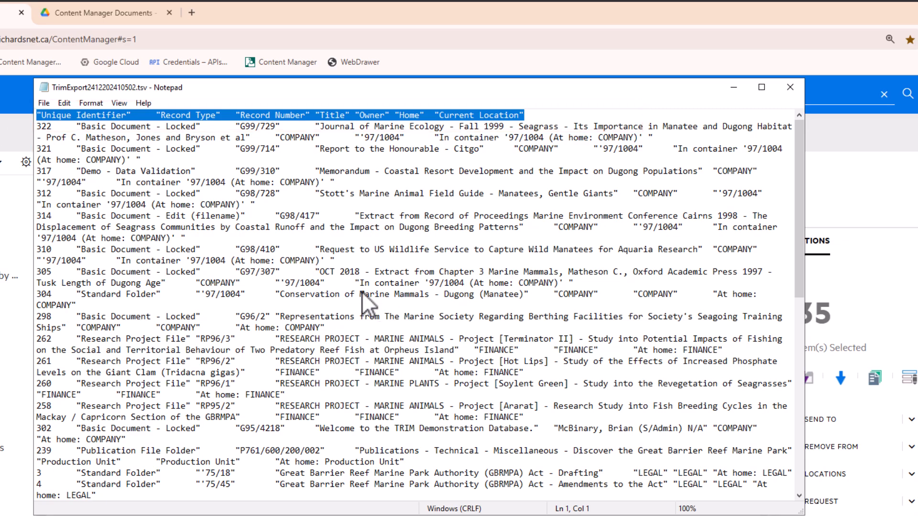
{"action": "left_click", "coordinate": [382, 302]}
{"action": "key", "text": "ctrl+a"}
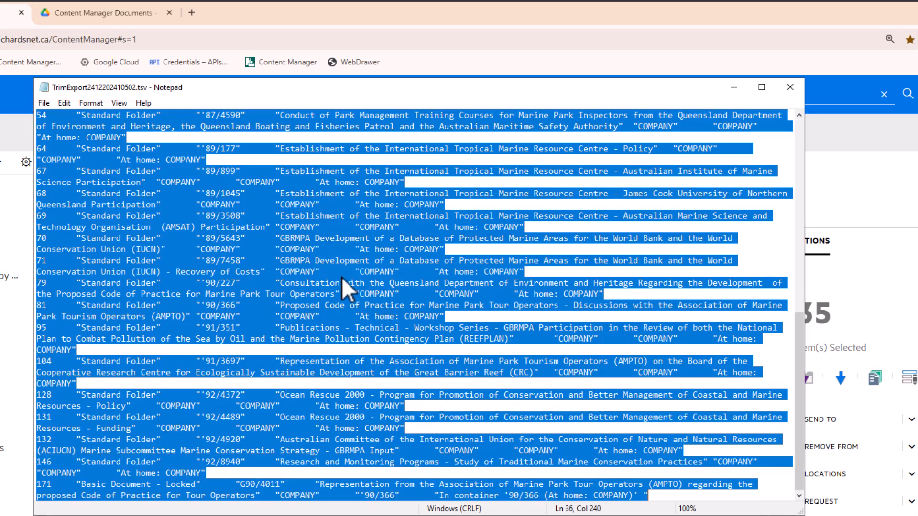
{"action": "right_click", "coordinate": [271, 234]}
{"action": "left_click", "coordinate": [316, 273]}
{"action": "left_click", "coordinate": [789, 87]}
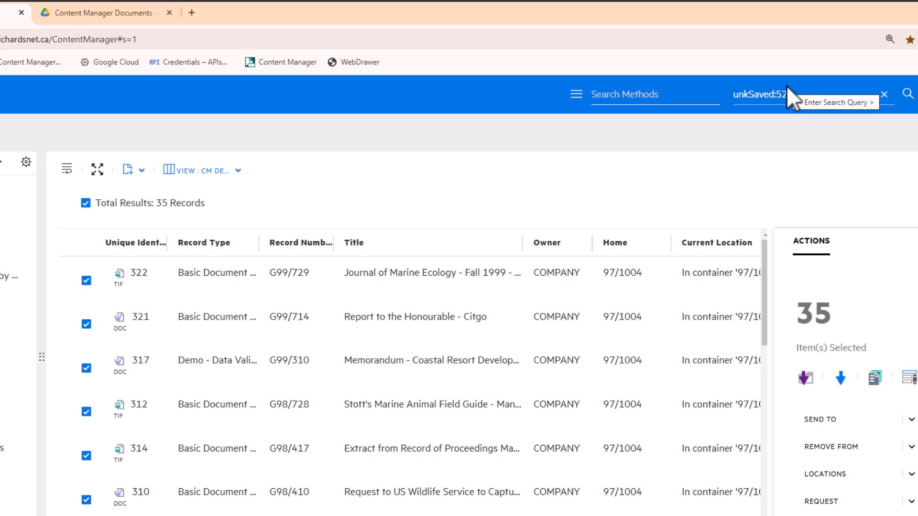
Step: Open the view choices for the search results list
{"action": "left_click", "coordinate": [240, 173]}
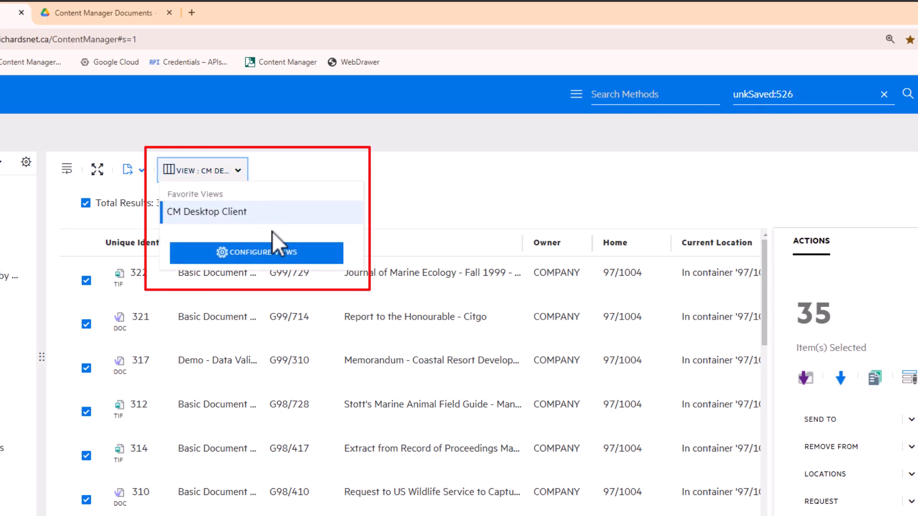